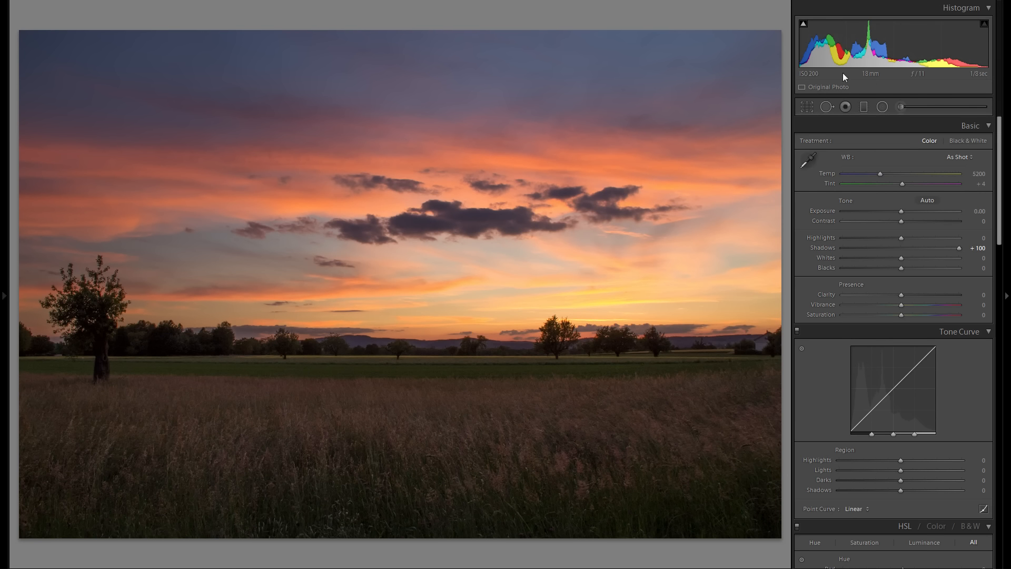
# Step: Set the photo's Exposure to +0.39, Highlights to -57, Whites to +30 and Blacks to -19
pyautogui.moveTo(902, 211); pyautogui.dragTo(906, 211)
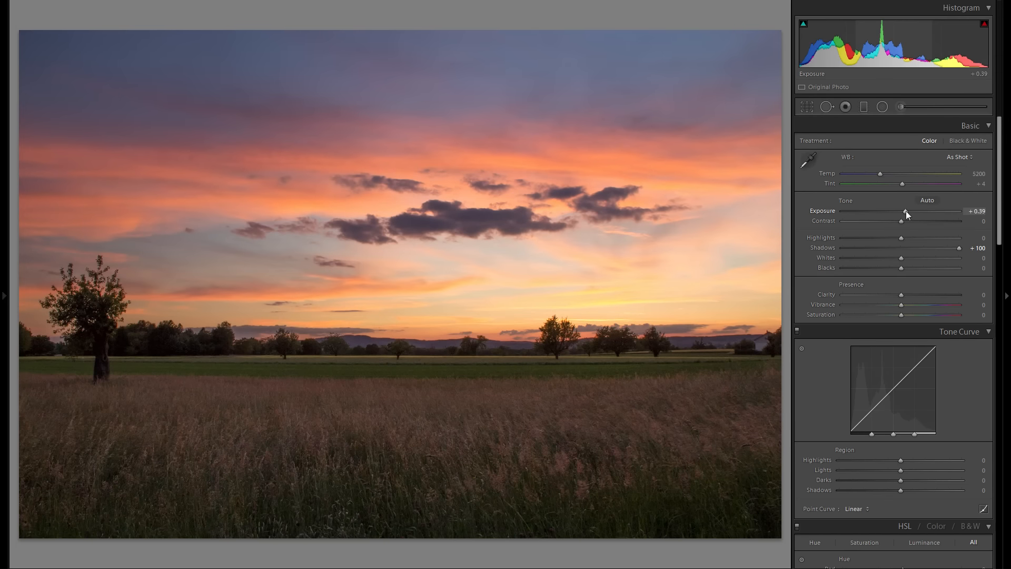
pyautogui.moveTo(900, 238); pyautogui.dragTo(870, 241)
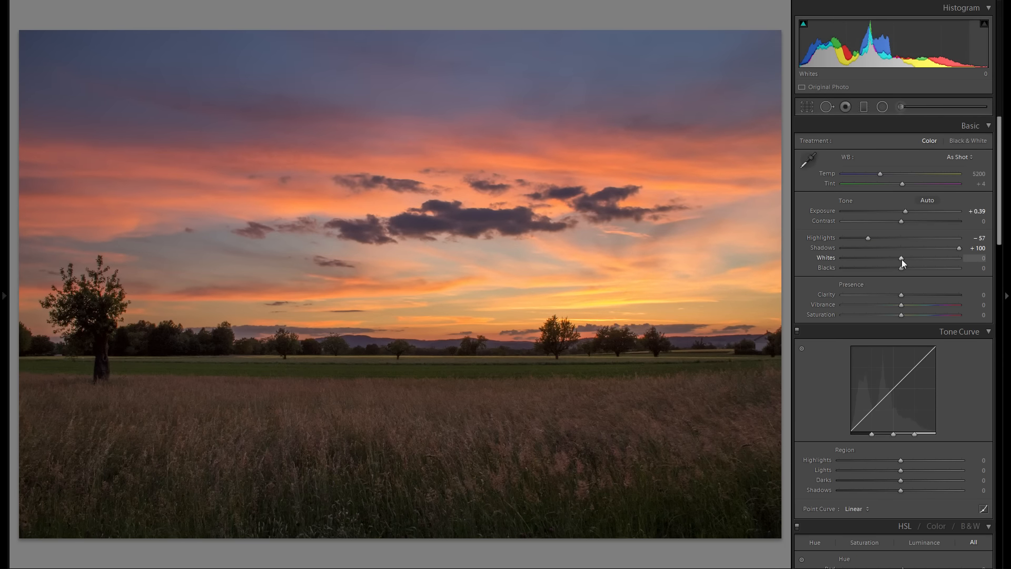
pyautogui.moveTo(913, 260); pyautogui.dragTo(890, 271)
pyautogui.keyDown('alt'); pyautogui.click(890, 271); pyautogui.keyUp('alt')
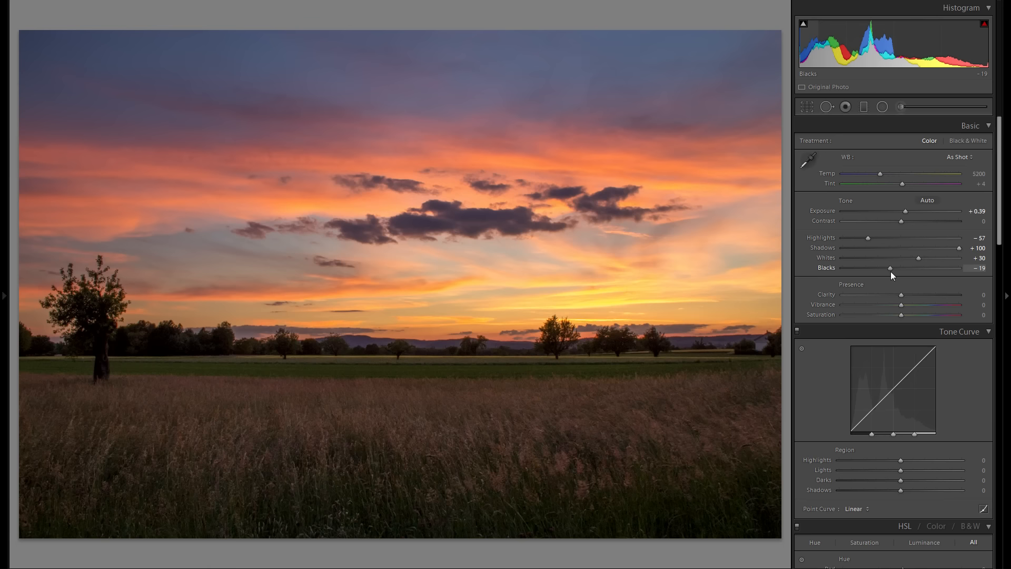
# Step: Soften the photo with Clarity at -17 and raise its Contrast to +12
pyautogui.moveTo(902, 294); pyautogui.dragTo(888, 295)
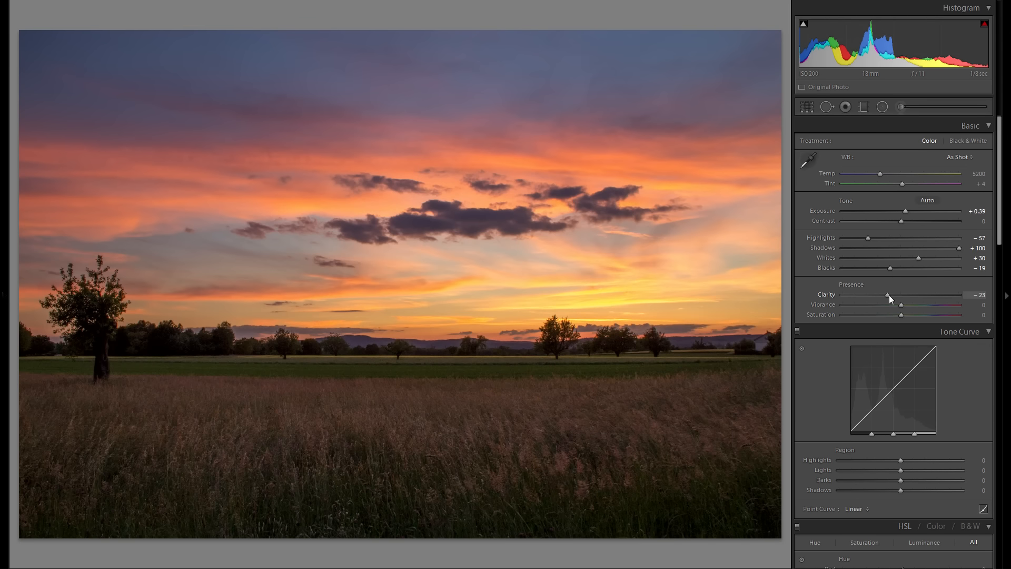
pyautogui.moveTo(930, 301); pyautogui.dragTo(893, 301)
pyautogui.moveTo(902, 221)
pyautogui.mouseDown()
pyautogui.moveTo(881, 223)
pyautogui.moveTo(924, 226)
pyautogui.moveTo(911, 232)
pyautogui.mouseUp()
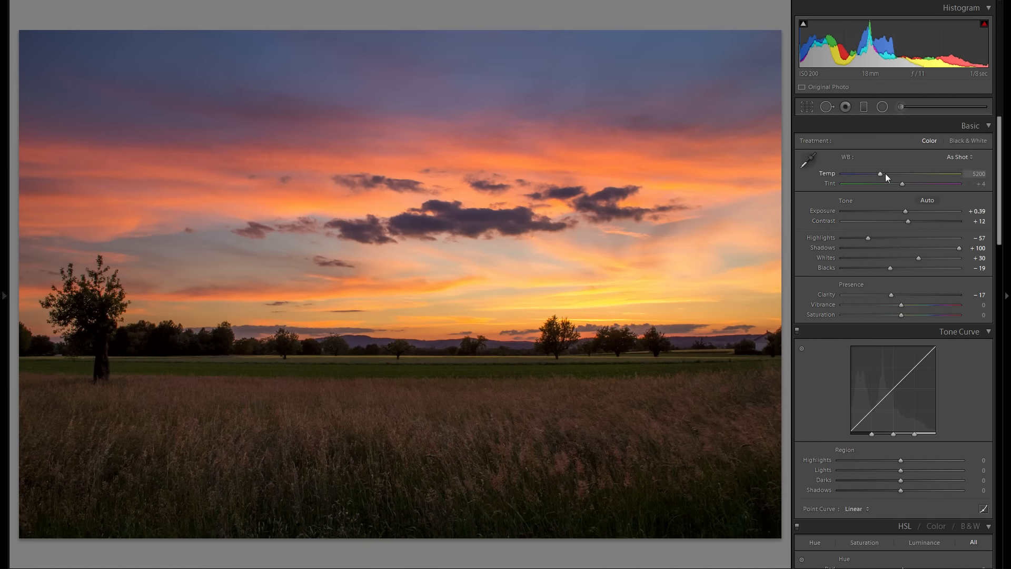
# Step: Adjust the white balance to a Temp of 4715 and a Tint of +26 for cooler, more magenta colours
pyautogui.moveTo(883, 178)
pyautogui.mouseDown()
pyautogui.moveTo(901, 182)
pyautogui.moveTo(876, 182)
pyautogui.mouseUp()
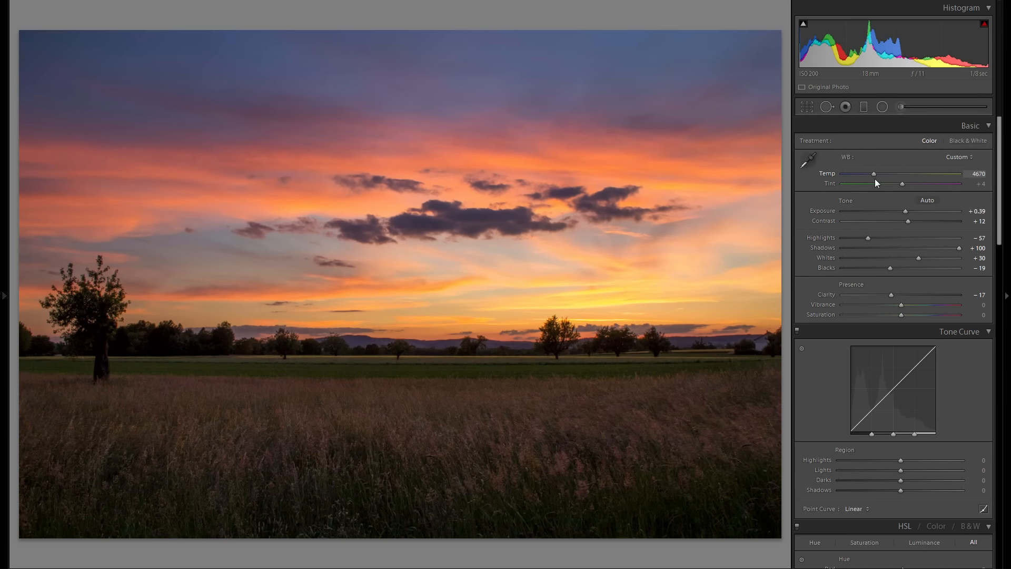
pyautogui.doubleClick(827, 174)
pyautogui.moveTo(884, 178); pyautogui.dragTo(877, 178)
pyautogui.moveTo(902, 185); pyautogui.dragTo(912, 185)
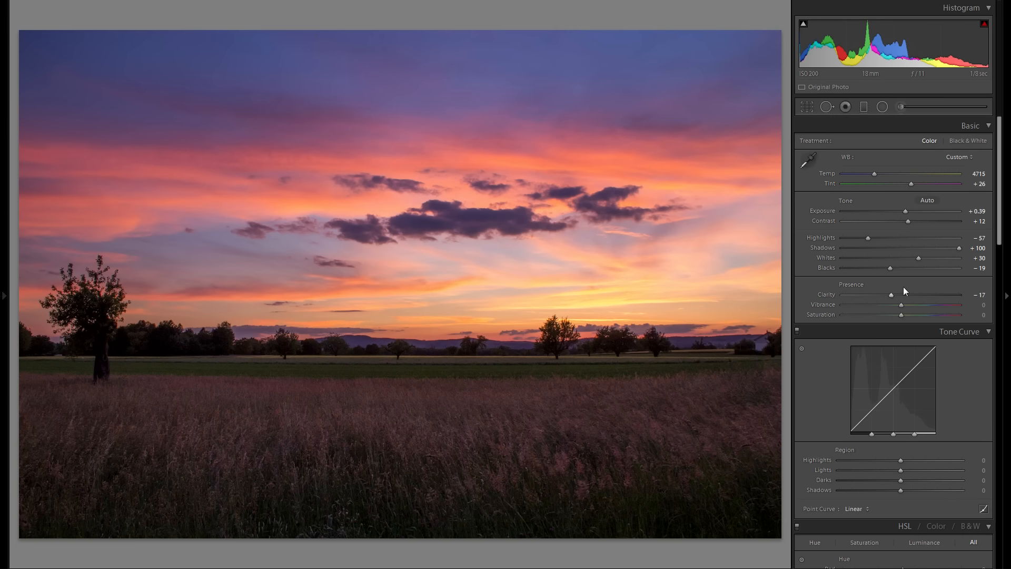
# Step: Shape the tone curve regions with Highlights +30, Lights -5, Darks +15 and Shadows +3
pyautogui.scroll(-3, 904, 285)
pyautogui.moveTo(900, 353); pyautogui.dragTo(902, 381)
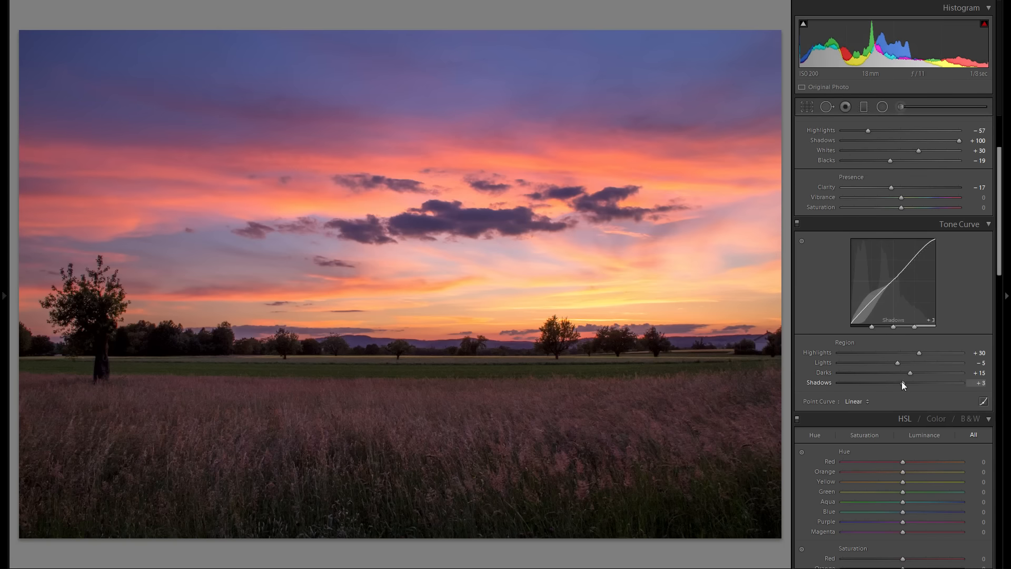
# Step: Crop the photo to a panoramic format by trimming the foreground grass and a strip of the upper sky
pyautogui.scroll(2, 846, 334)
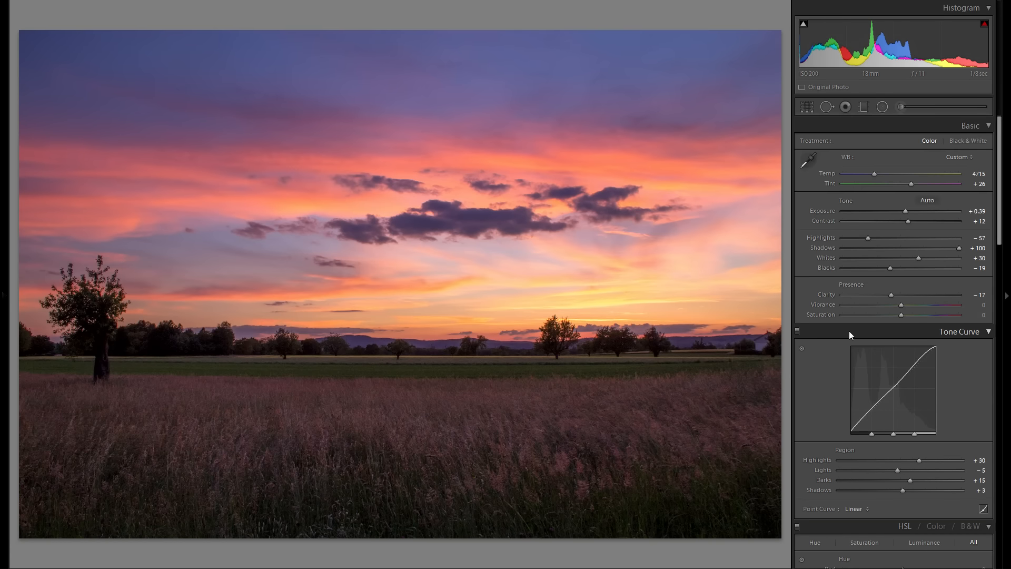
pyautogui.click(810, 110)
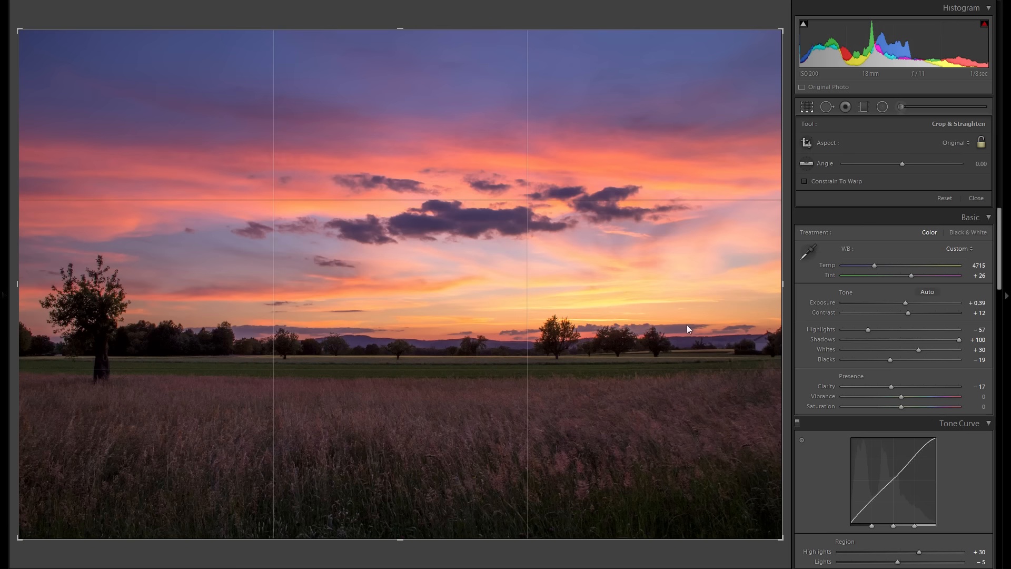
pyautogui.moveTo(393, 535); pyautogui.dragTo(392, 472)
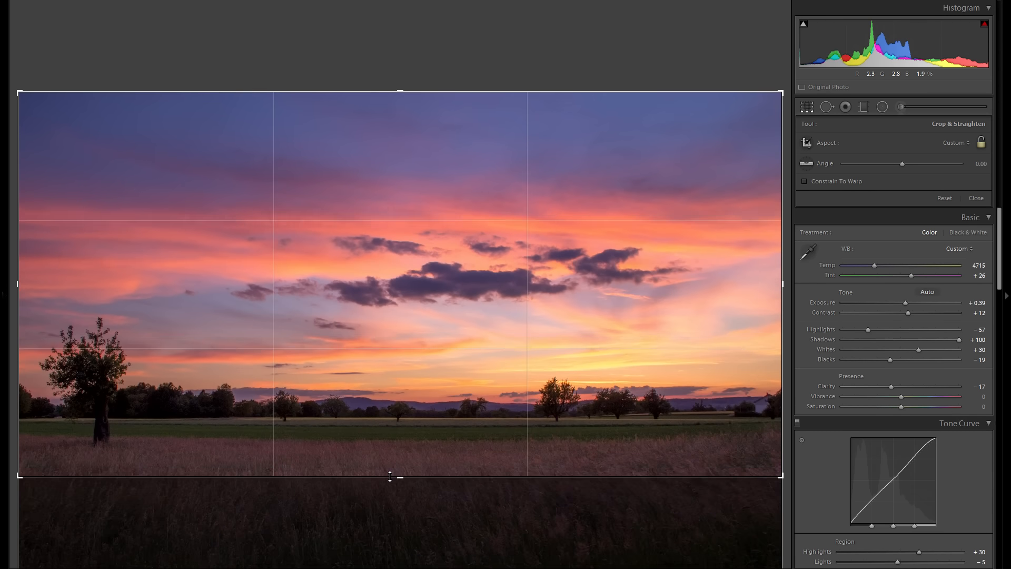
pyautogui.moveTo(412, 103); pyautogui.dragTo(412, 110)
pyautogui.press('r')
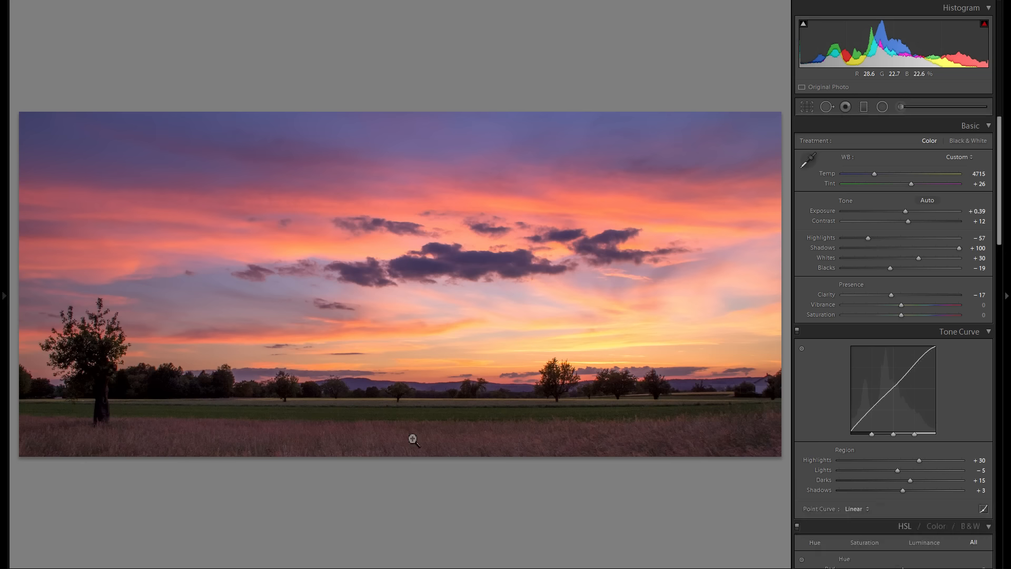
# Step: Add a subtle post-crop vignette with an Amount of -10 in Highlight Priority style
pyautogui.scroll(-5, 861, 243)
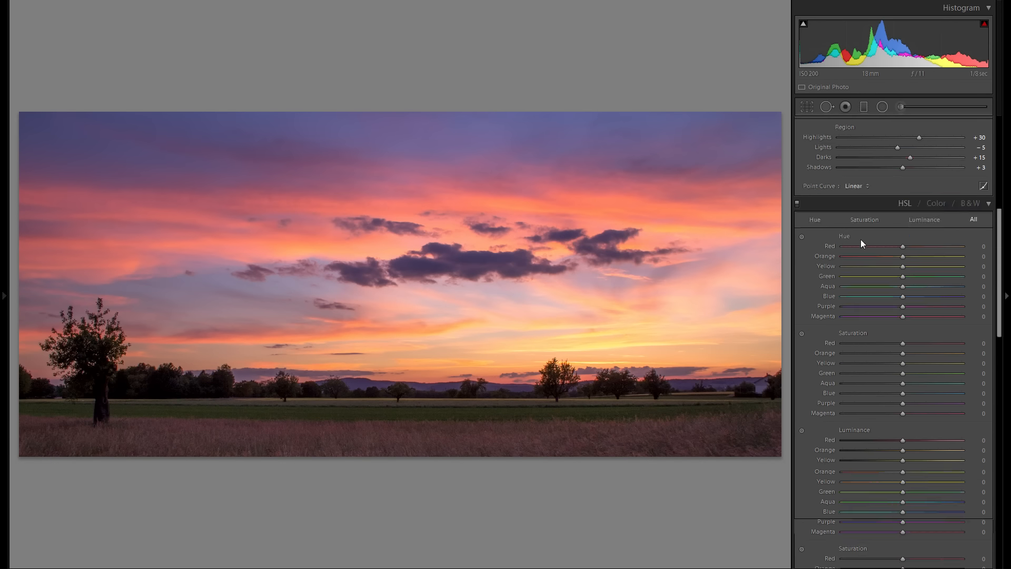
pyautogui.scroll(-10, 861, 243)
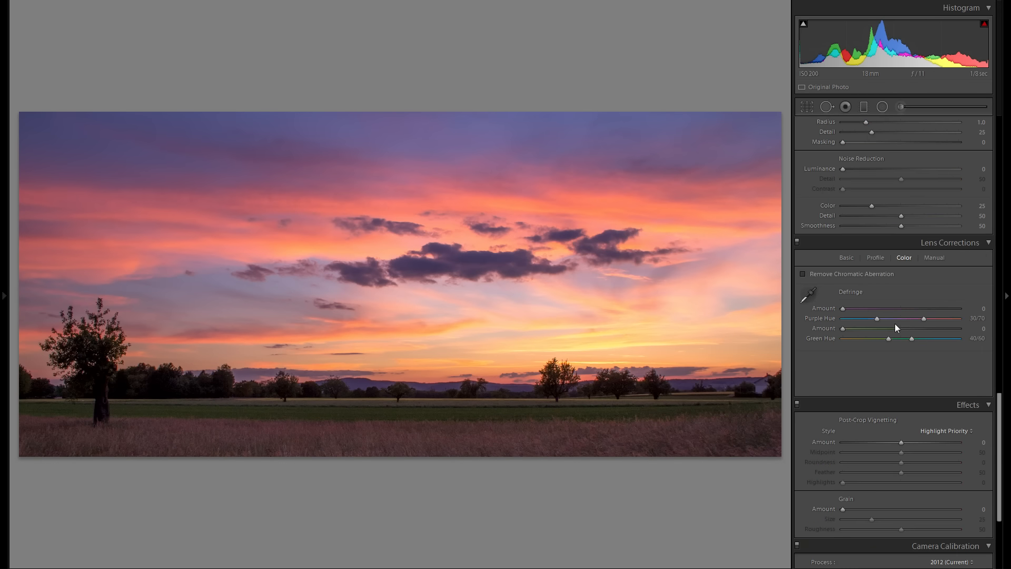
pyautogui.scroll(-2, 887, 308)
pyautogui.moveTo(901, 333); pyautogui.dragTo(896, 334)
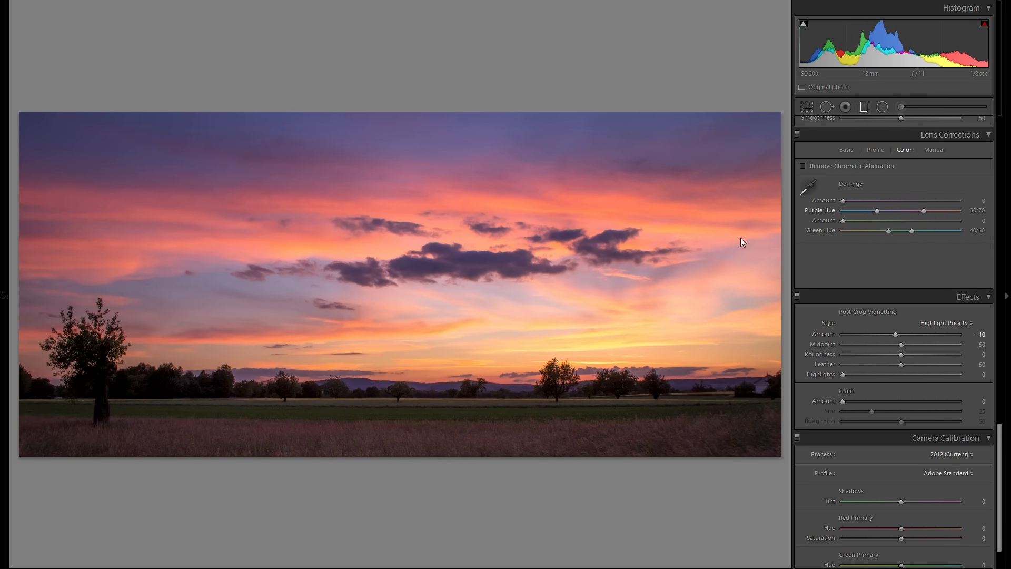
# Step: Darken the foreground with a horizontal graduated filter rising from the lower edge to the treeline, with Exposure at -1.00
pyautogui.press('m')
pyautogui.moveTo(415, 447); pyautogui.dragTo(410, 383)
pyautogui.moveTo(860, 181); pyautogui.dragTo(884, 181)
pyautogui.moveTo(408, 413)
pyautogui.mouseDown()
pyautogui.moveTo(397, 482)
pyautogui.moveTo(406, 416)
pyautogui.mouseUp()
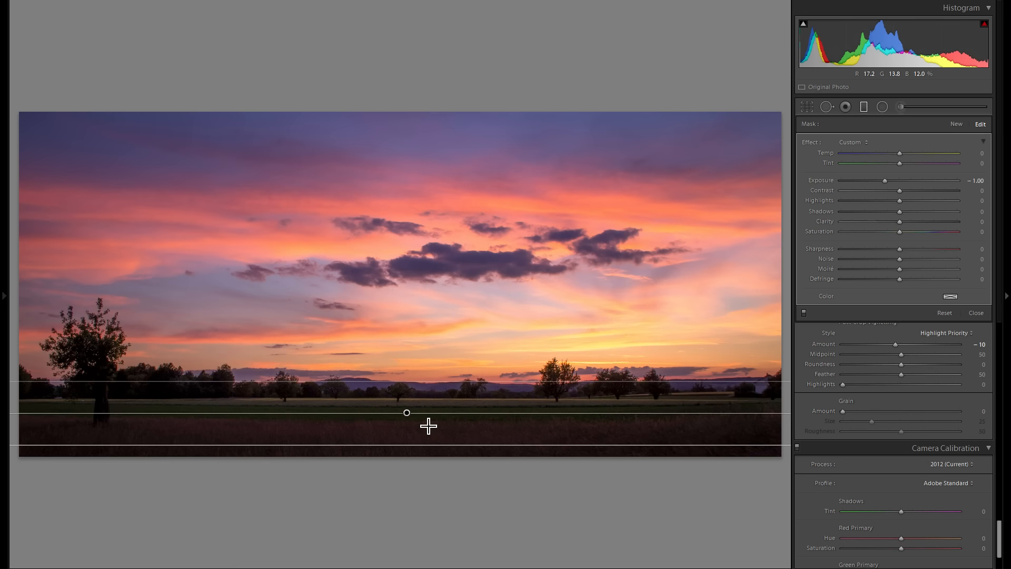
pyautogui.press('m')
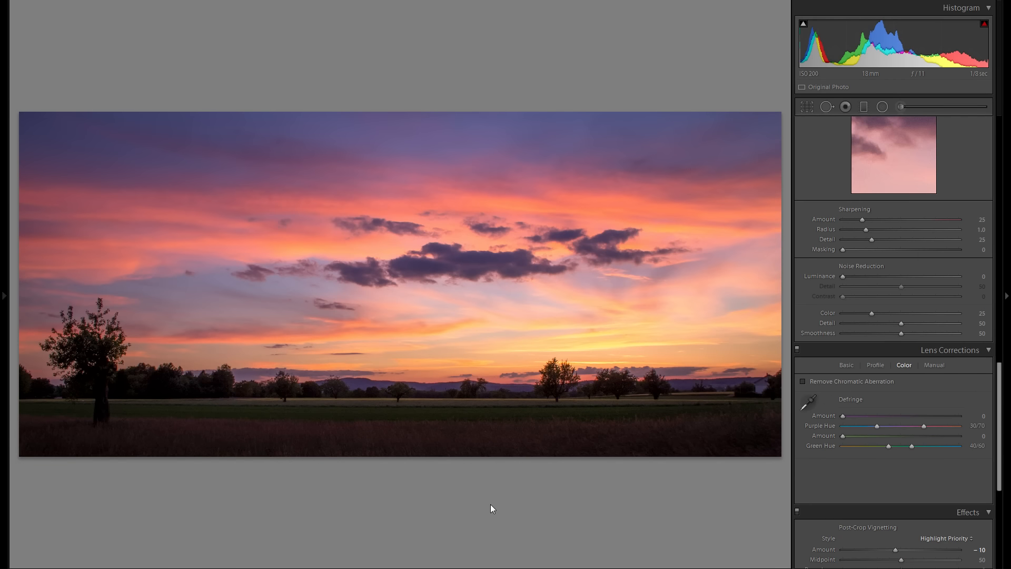
# Step: Inspect the dark field and trees up close and set noise reduction to Color 92 and Luminance 32
pyautogui.moveTo(372, 429); pyautogui.dragTo(427, 426)
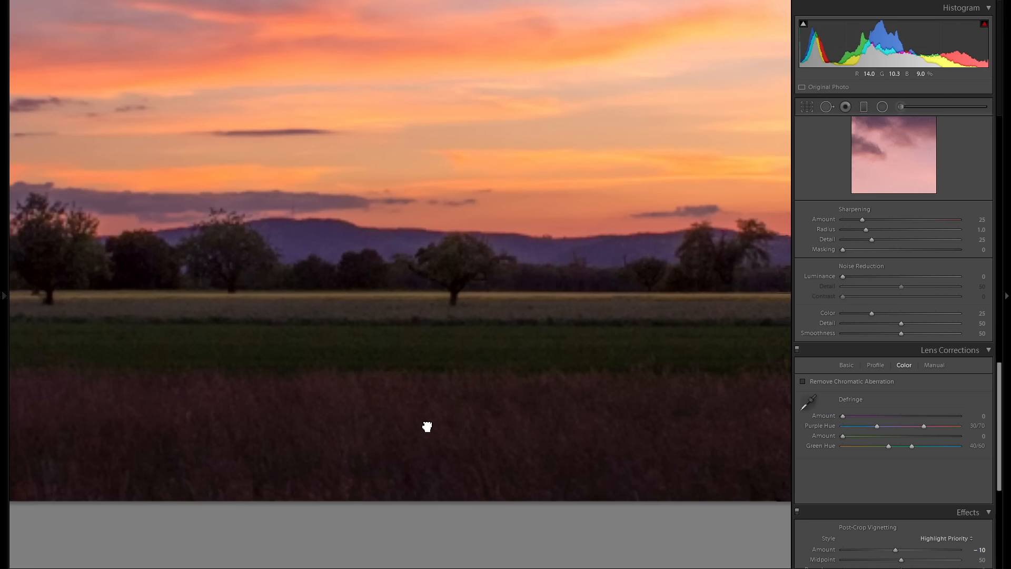
pyautogui.scroll(3, 885, 424)
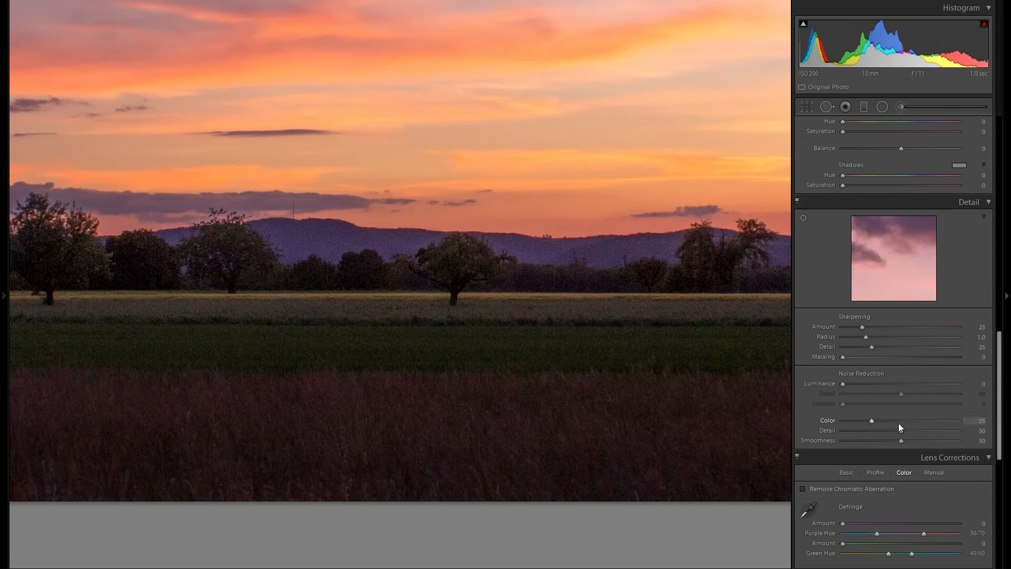
pyautogui.moveTo(906, 421); pyautogui.dragTo(940, 421)
pyautogui.moveTo(602, 377); pyautogui.dragTo(767, 384)
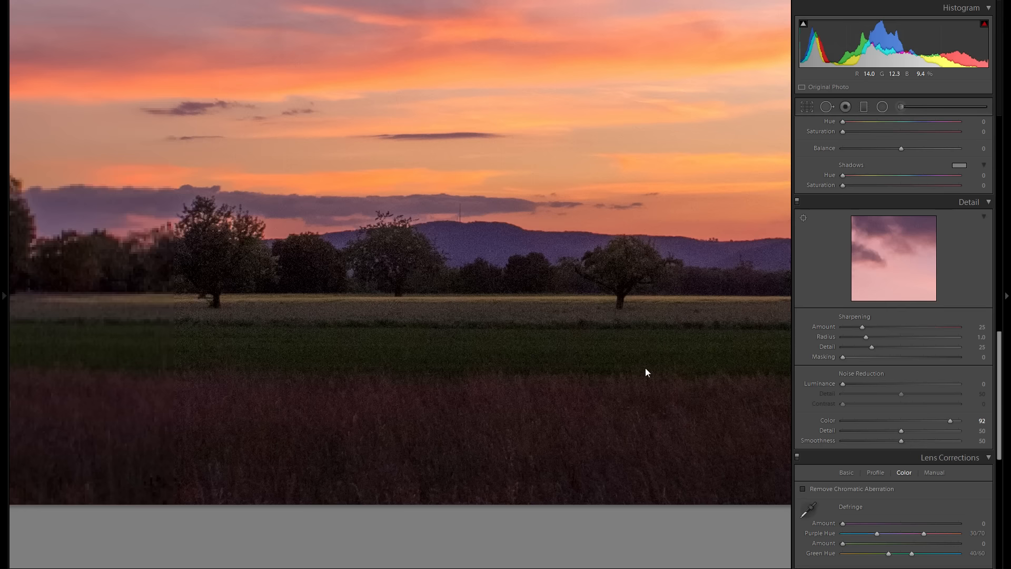
pyautogui.moveTo(579, 356); pyautogui.dragTo(466, 330)
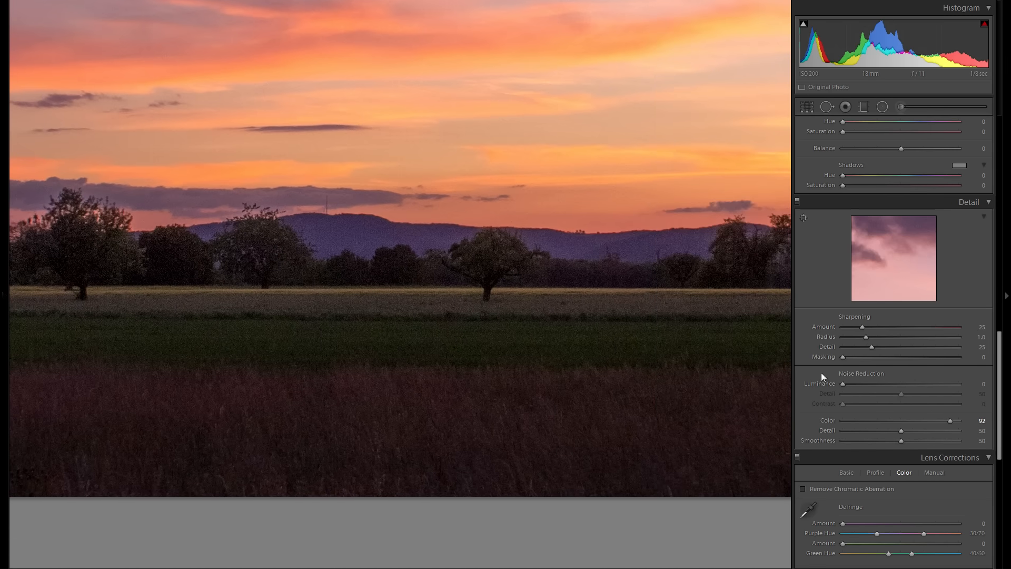
pyautogui.click(865, 383)
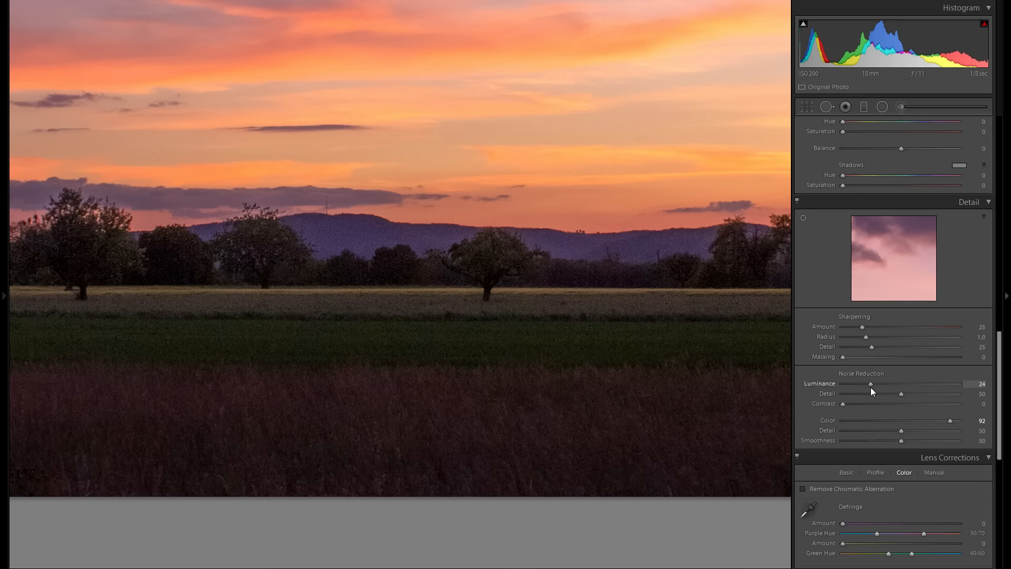
pyautogui.moveTo(870, 387); pyautogui.dragTo(879, 387)
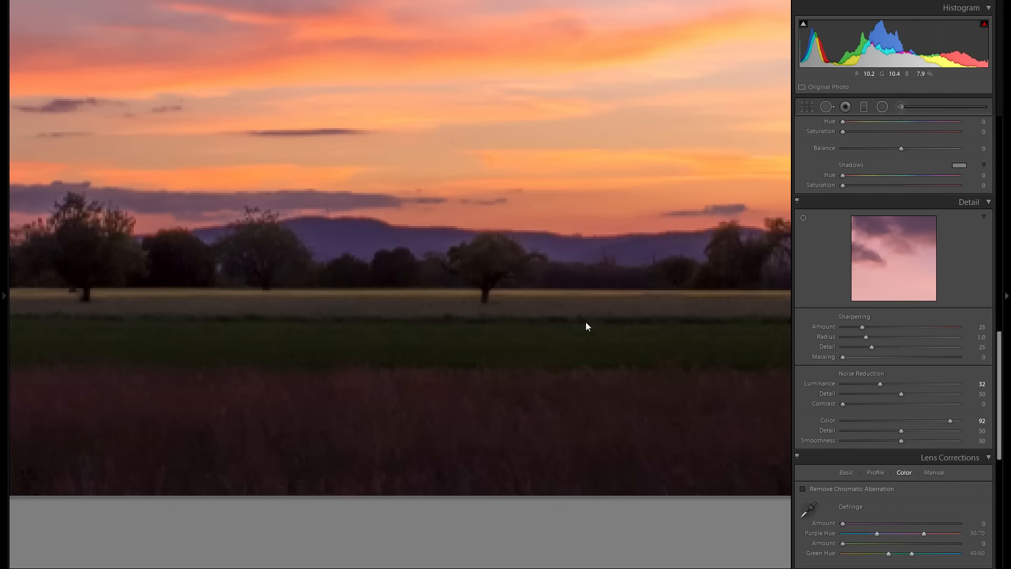
pyautogui.click(585, 321)
# Step: Brighten the field with an inverted radial filter using Exposure 0.38, Feather 100 and a warm colour tint, and check the effect off and on
pyautogui.scroll(5, 883, 202)
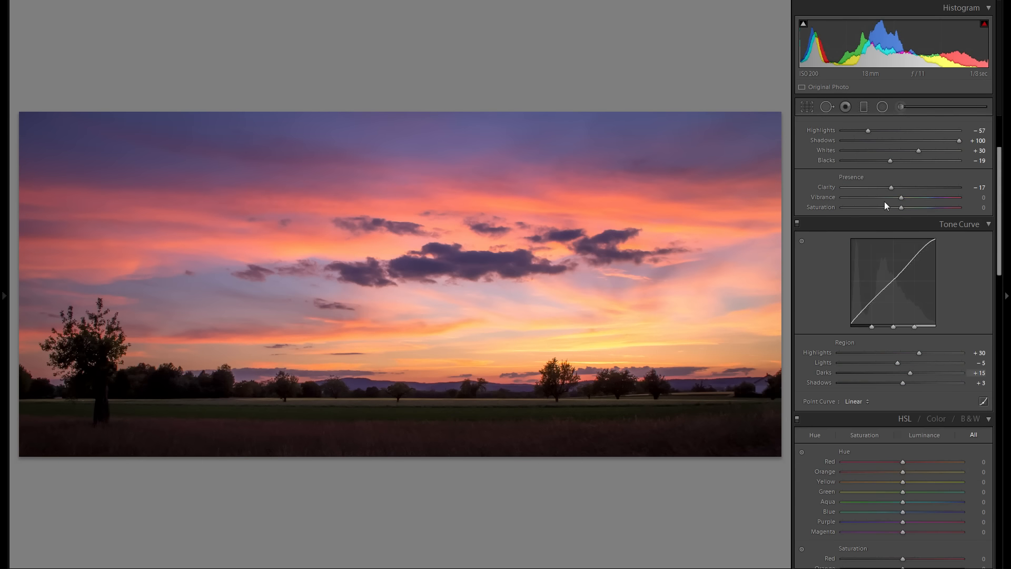
pyautogui.scroll(3, 884, 204)
pyautogui.click(882, 106)
pyautogui.moveTo(331, 422); pyautogui.dragTo(479, 445)
pyautogui.moveTo(478, 444); pyautogui.dragTo(479, 444)
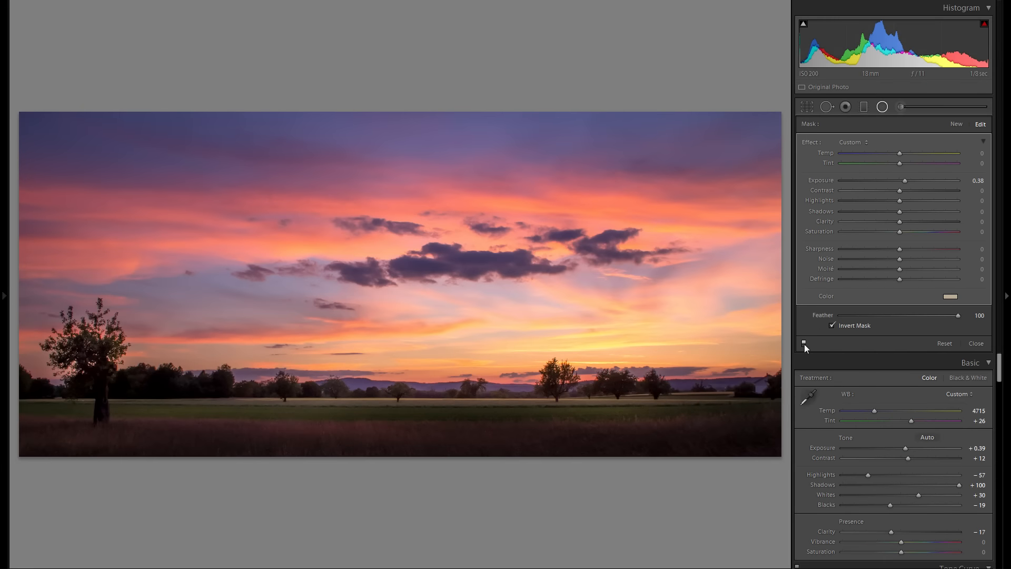
pyautogui.click(803, 343)
pyautogui.click(803, 344)
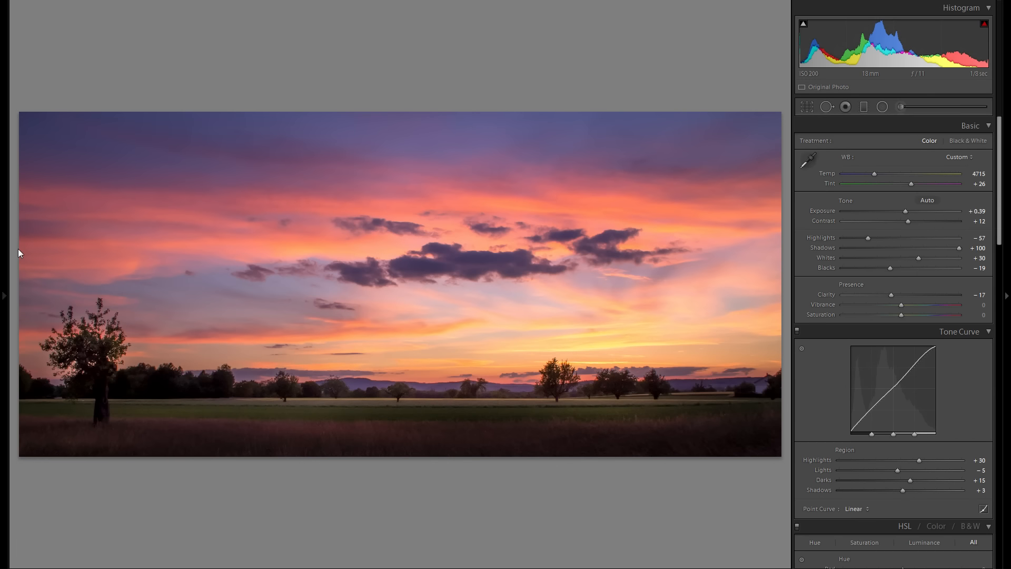
# Step: Compare the imported original with the latest history state, and display the edit in a split before/after view
pyautogui.click(2, 256)
pyautogui.scroll(-12, 52, 332)
pyautogui.click(94, 543)
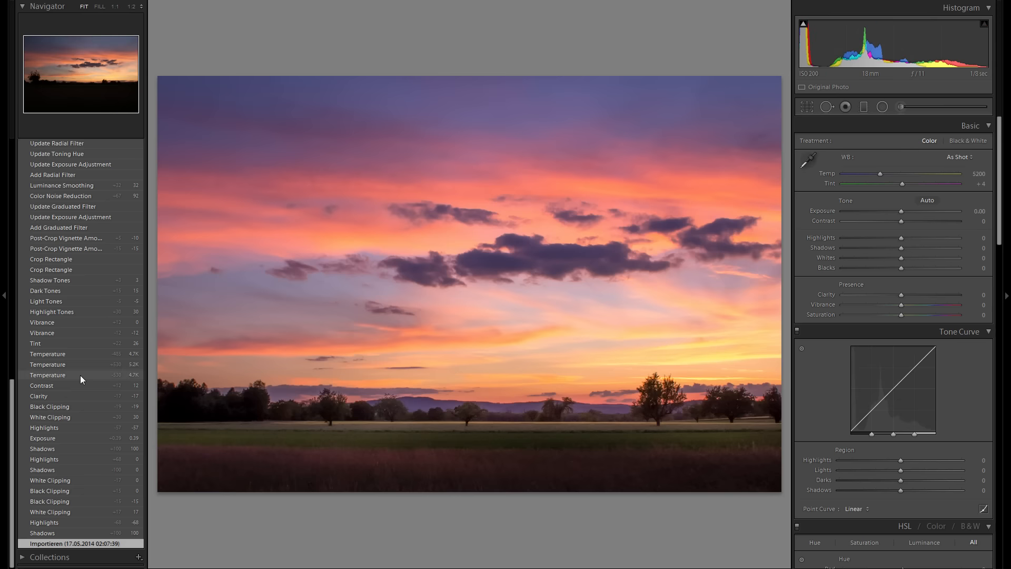
pyautogui.scroll(15, 85, 337)
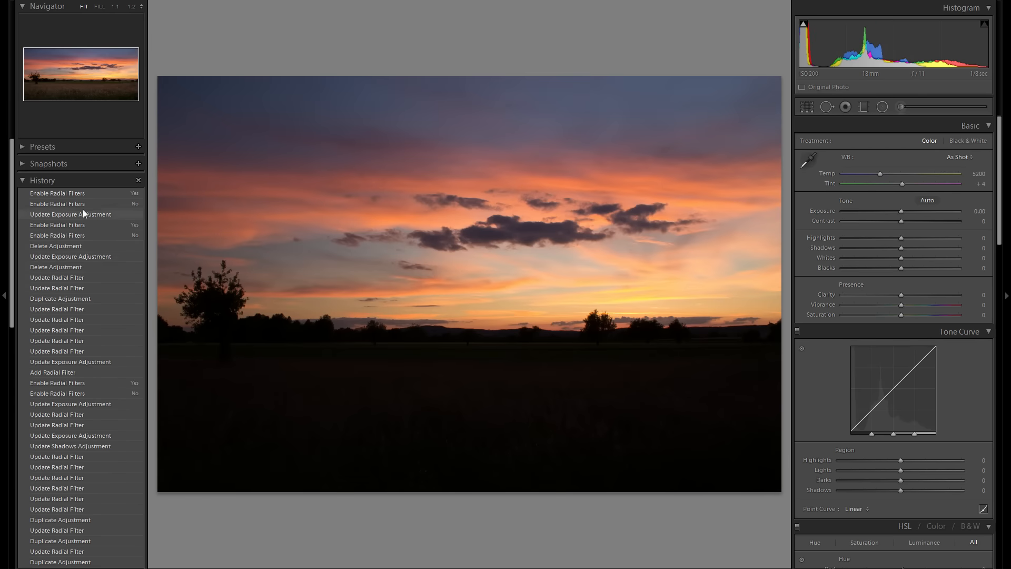
pyautogui.click(83, 194)
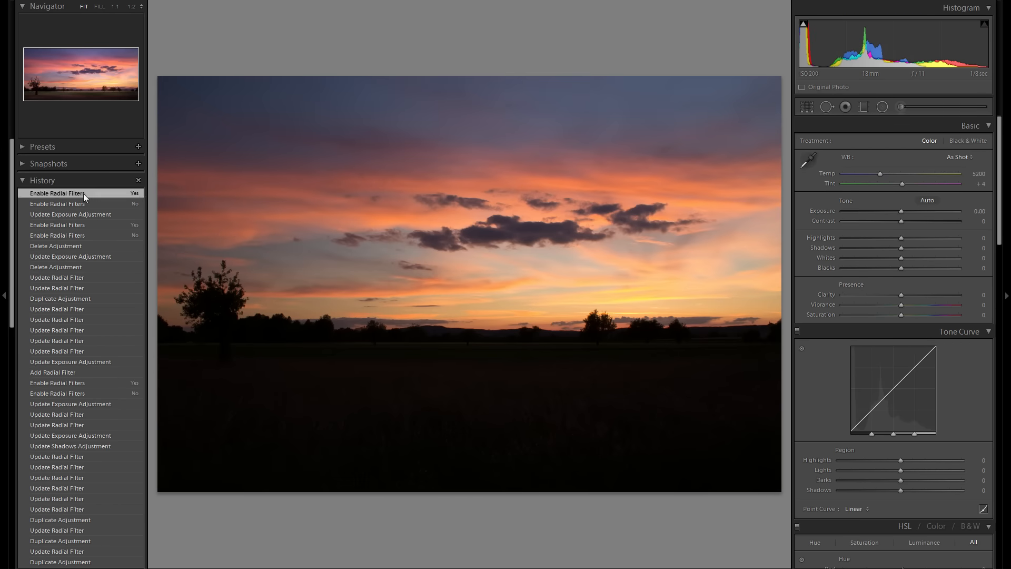
pyautogui.click(3, 223)
pyautogui.hotkey('shift', 'y')
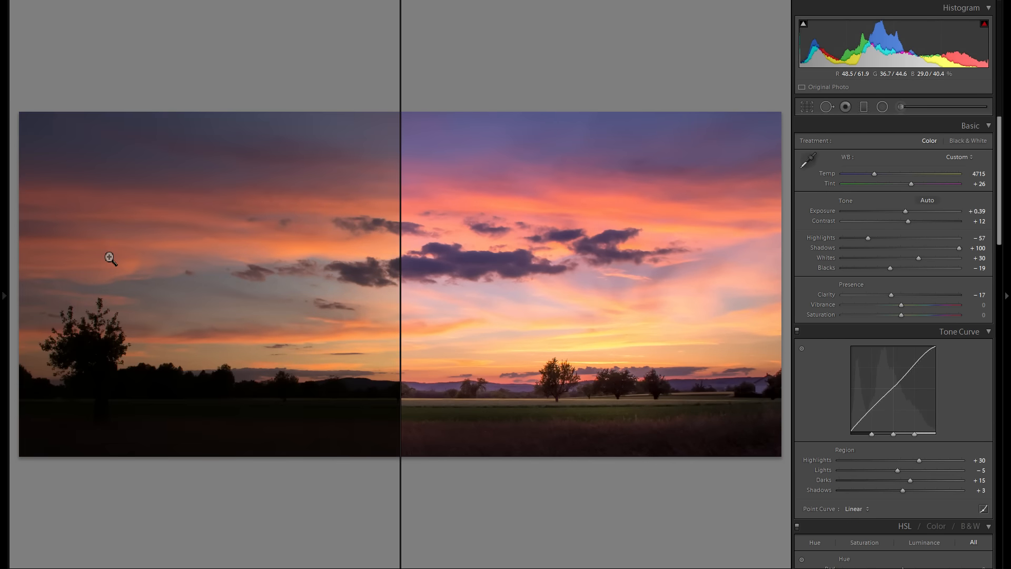